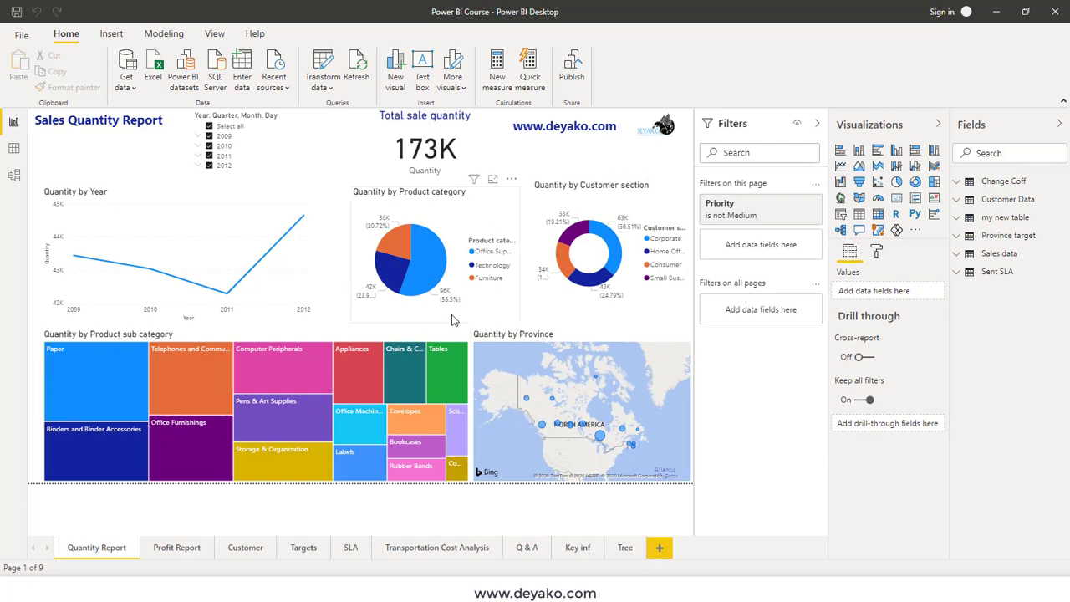
Open and close the Get data source list, then view the Profit Report, Customer and Targets pages
left_click(132, 87)
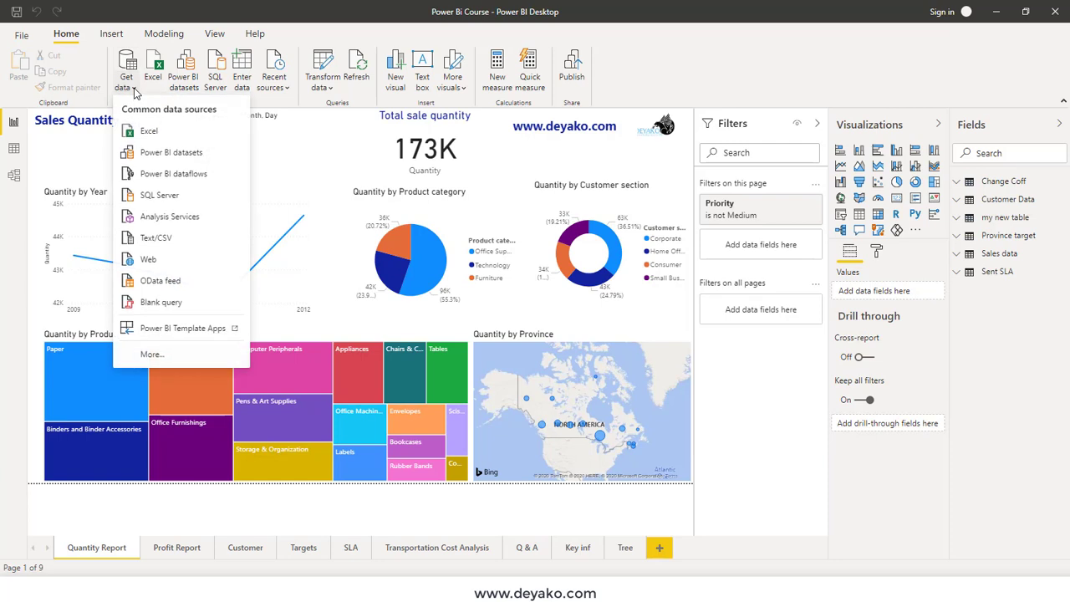
left_click(135, 90)
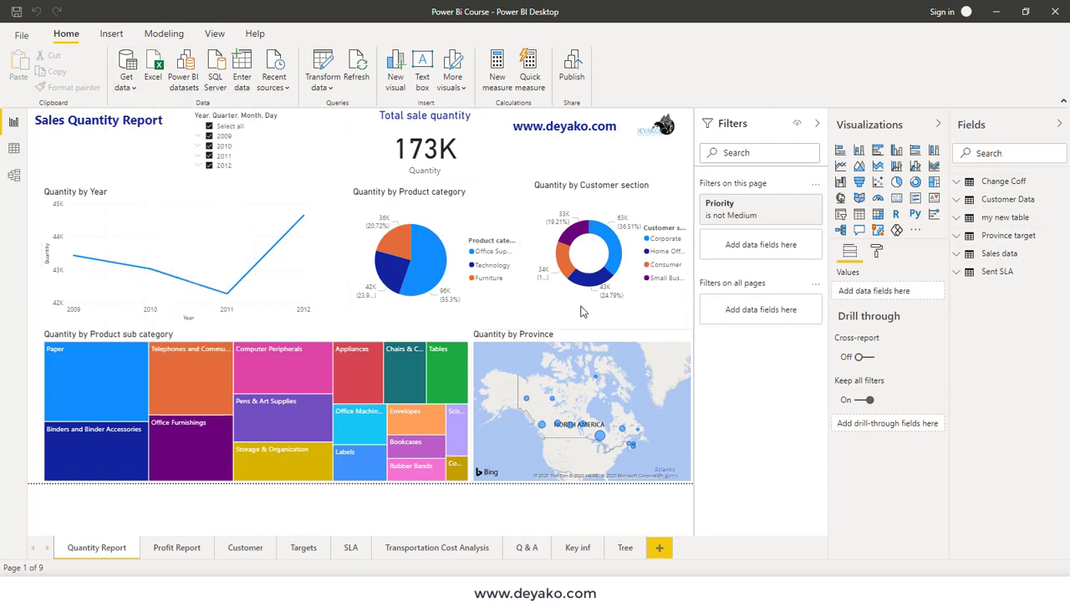
mouse_move(581, 409)
left_click(184, 558)
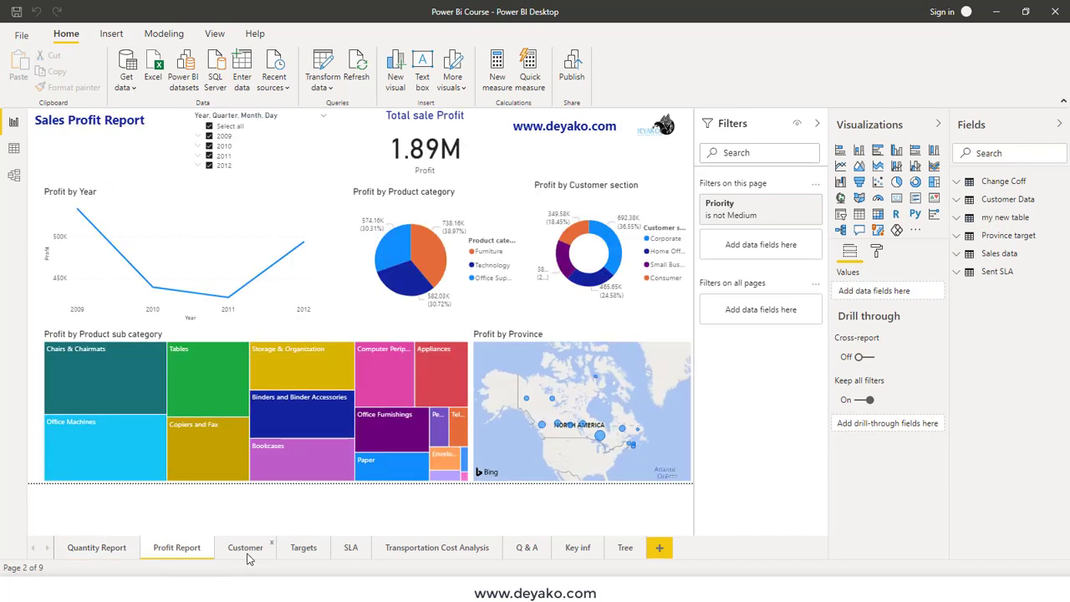
left_click(247, 556)
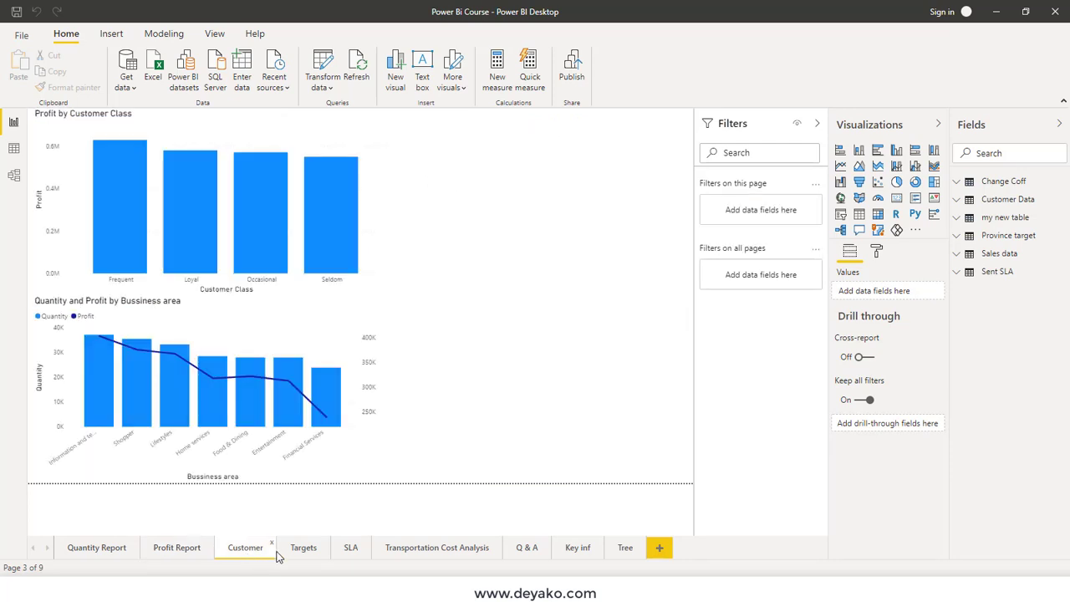
left_click(306, 558)
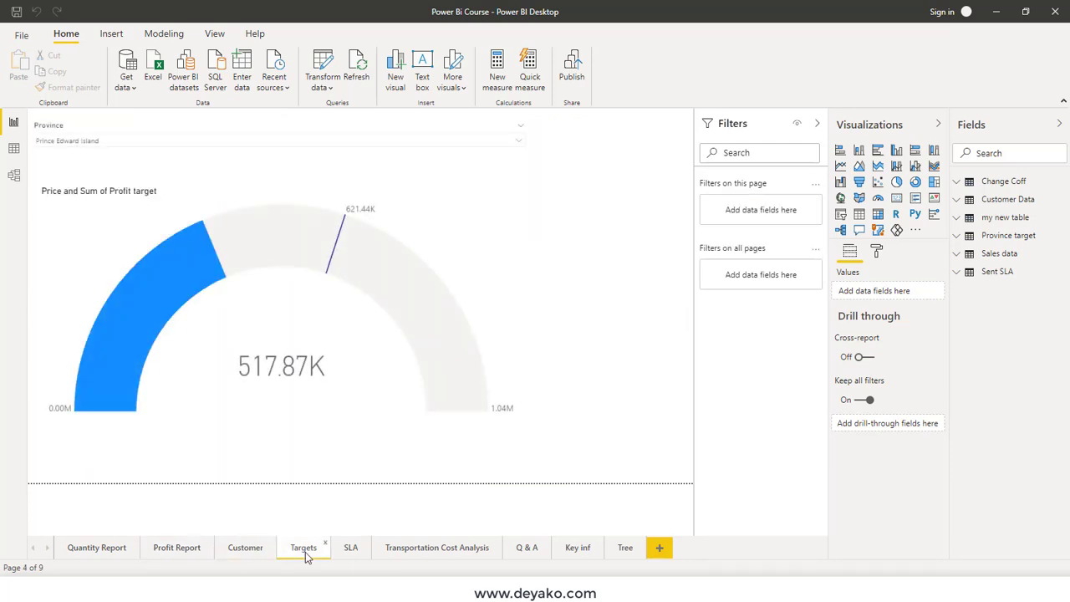
View the SLA, Transportation Cost Analysis and Q & A pages, highlighting 'customer section' in the question
left_click(349, 555)
left_click(443, 557)
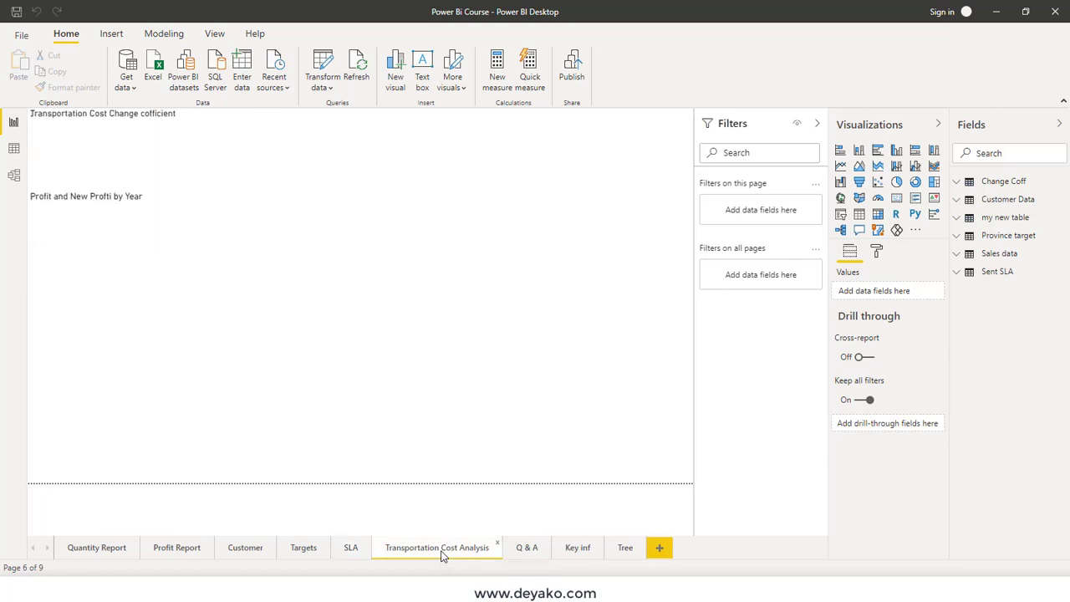
left_click(529, 551)
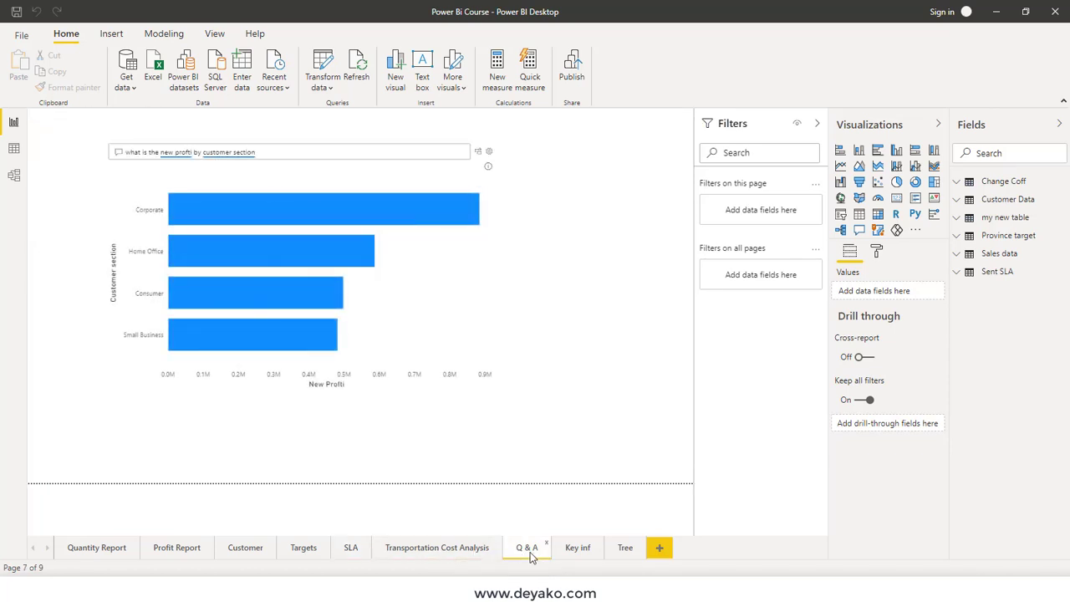
left_click_drag(203, 153, 245, 155)
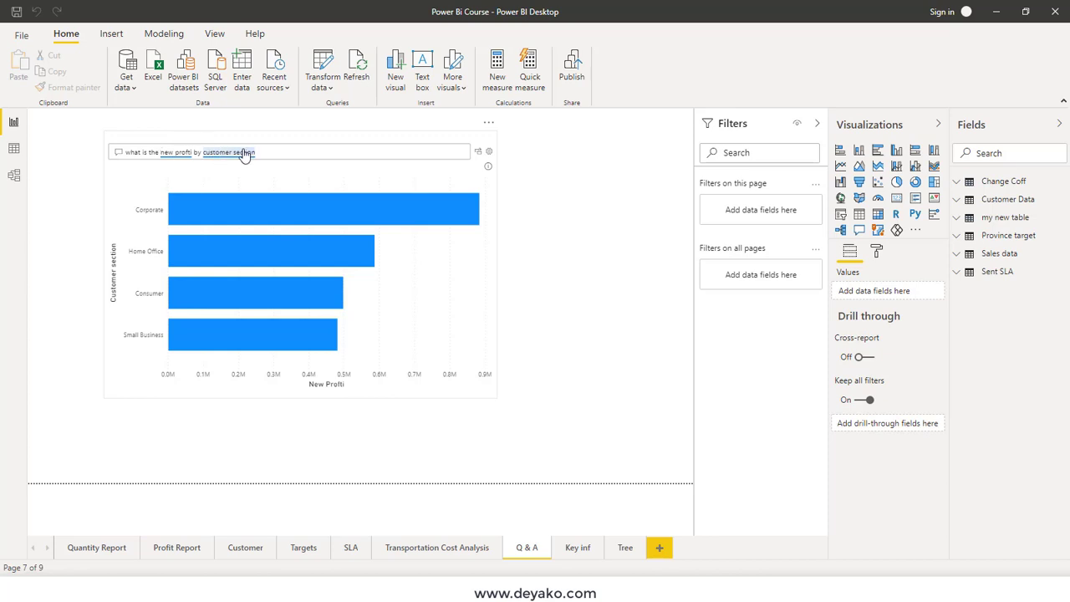
Clear the Q&A question highlight, revisit Transportation Cost Analysis, then show the Key inf influencer visuals
left_click(282, 152)
left_click(394, 549)
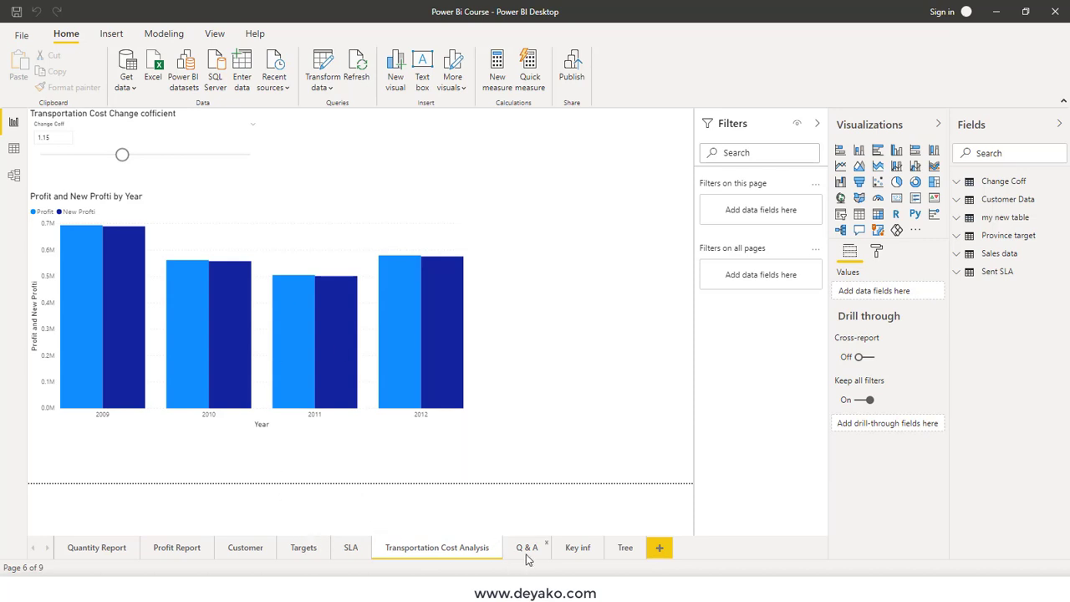
left_click(581, 550)
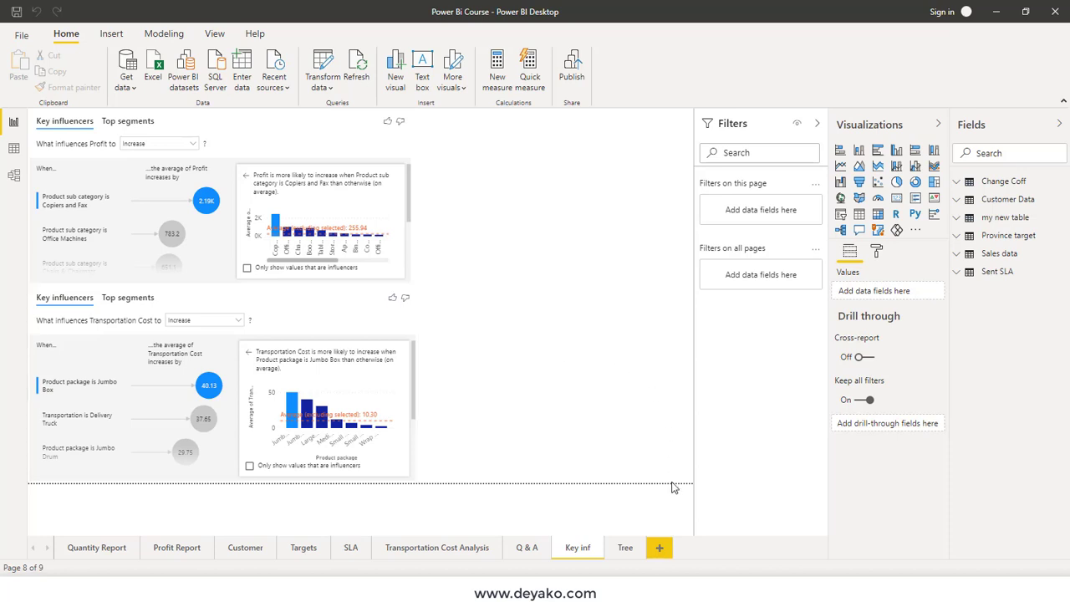
left_click(623, 547)
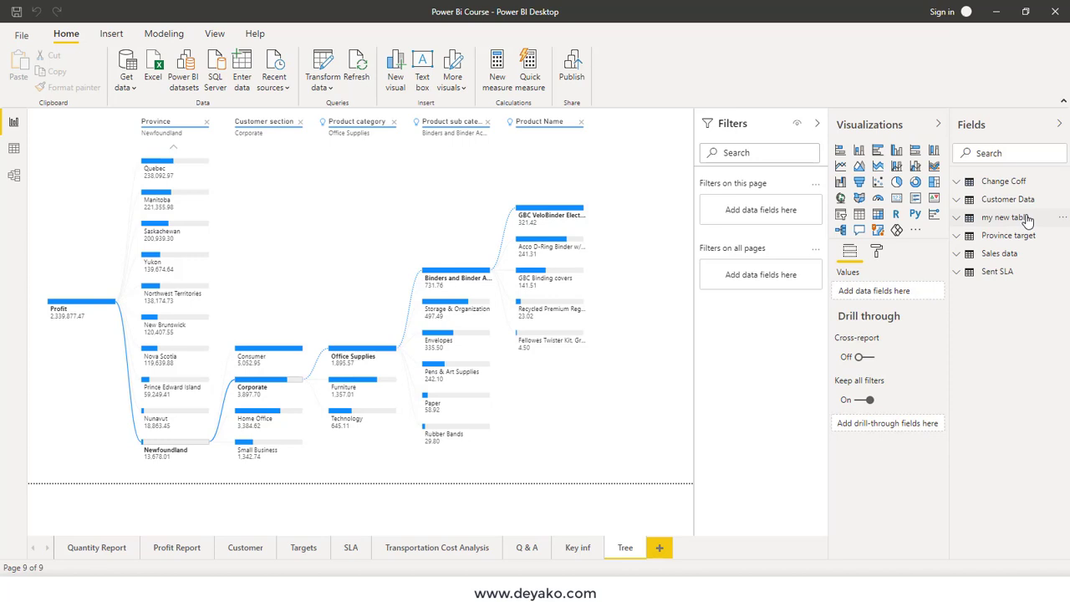
Step back through the Key inf, Q & A, Transportation Cost Analysis, SLA, Targets and Customer pages
mouse_move(613, 378)
left_click(571, 548)
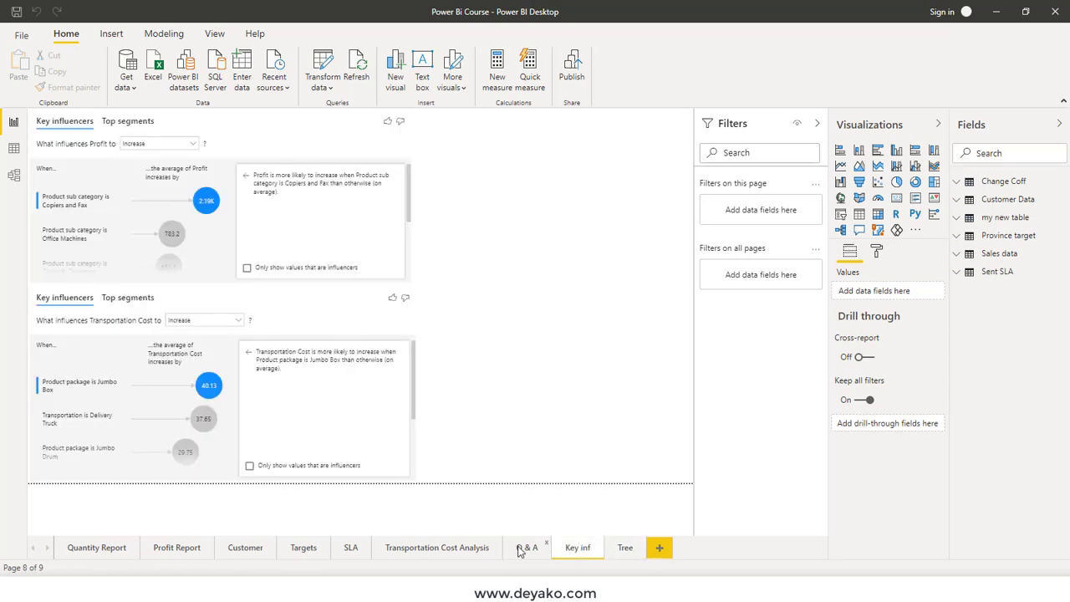
left_click(525, 547)
left_click(436, 551)
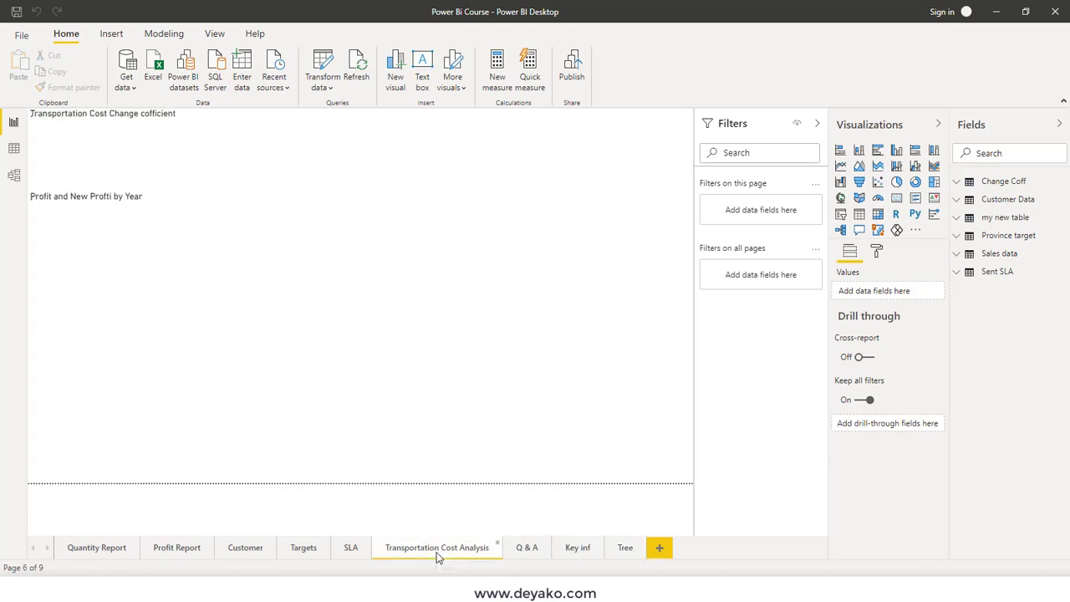
left_click(347, 549)
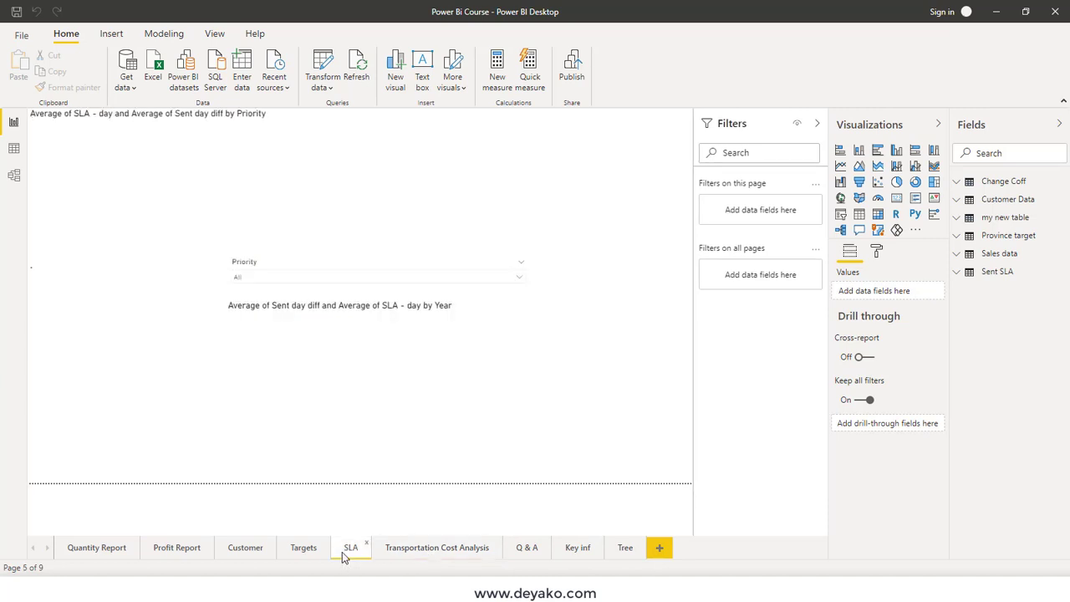
left_click(286, 557)
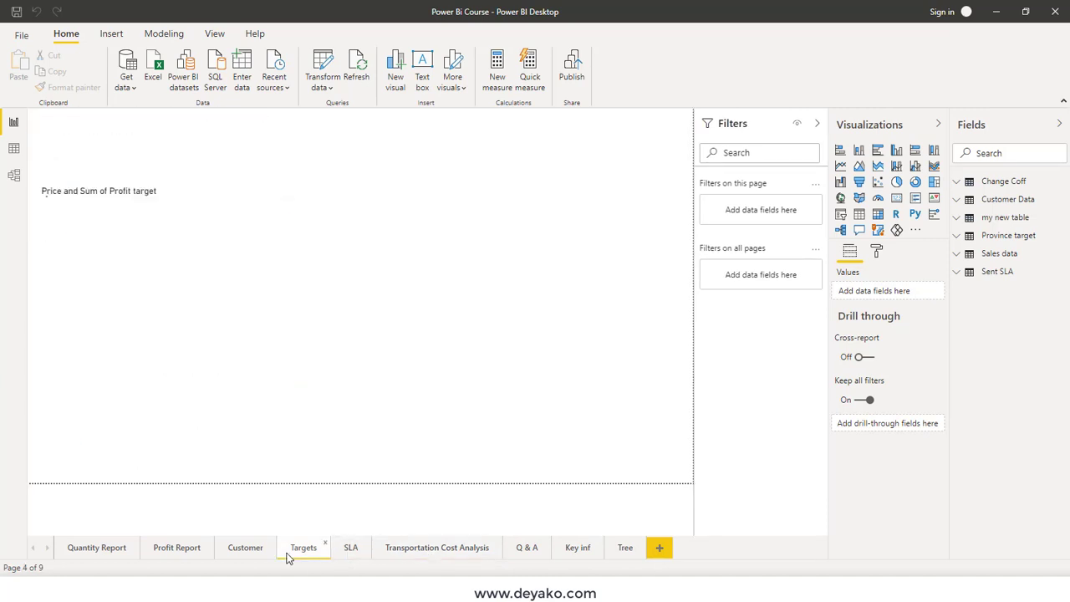
left_click(239, 557)
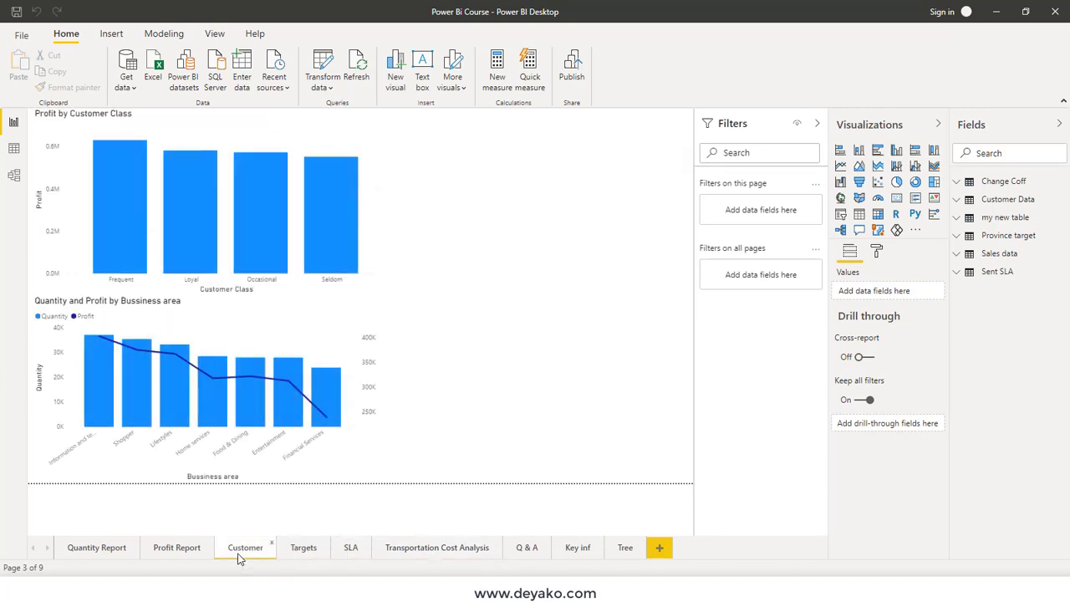
Return via Profit Report to Quantity Report, then show the Deyako YouTube channel and Telegram channel info
left_click(180, 553)
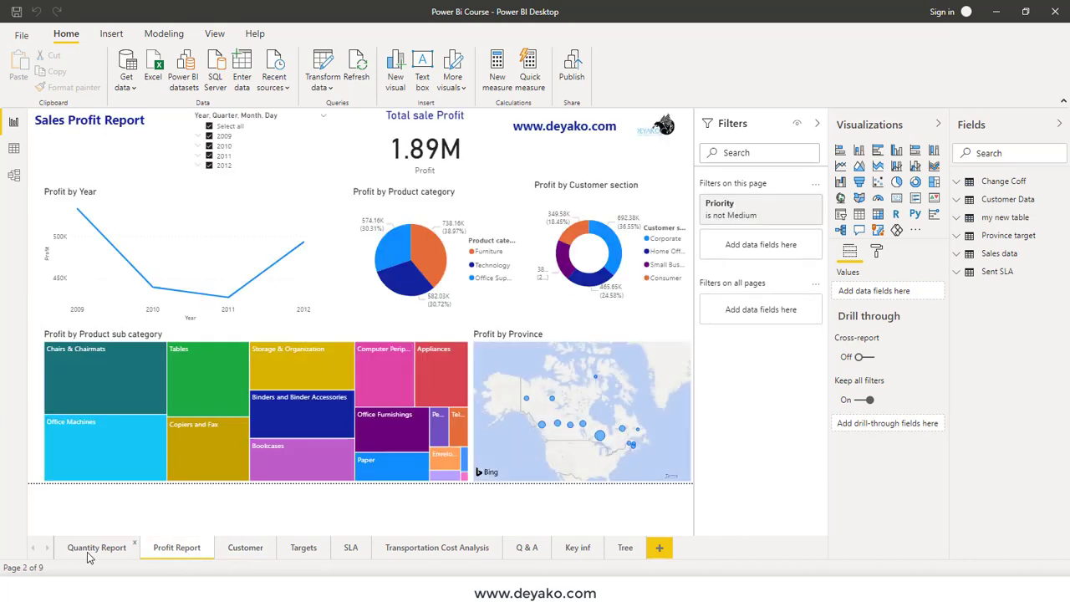
left_click(90, 552)
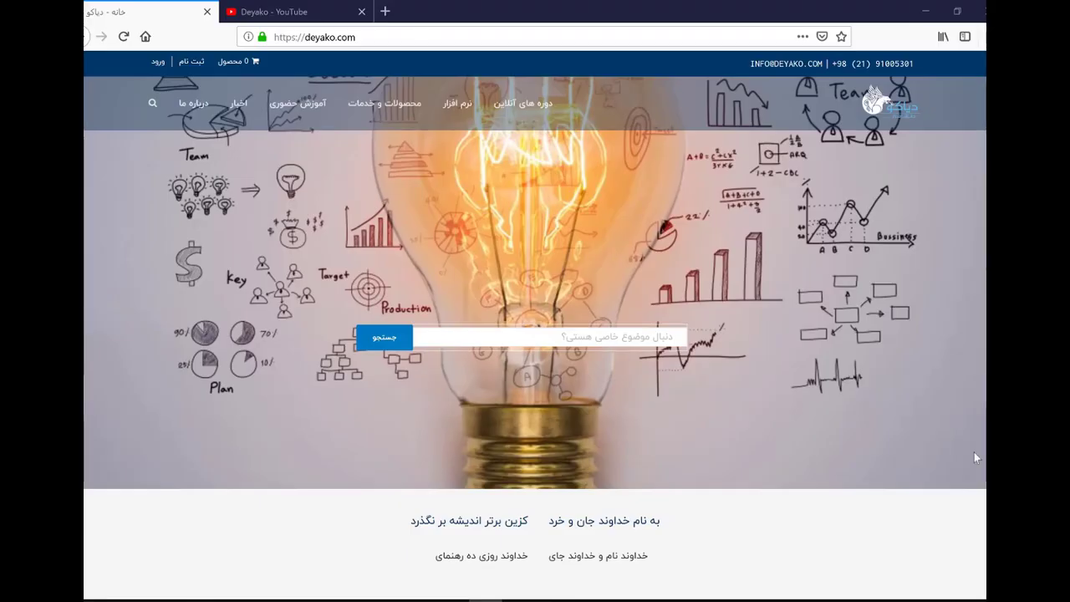
left_click(302, 11)
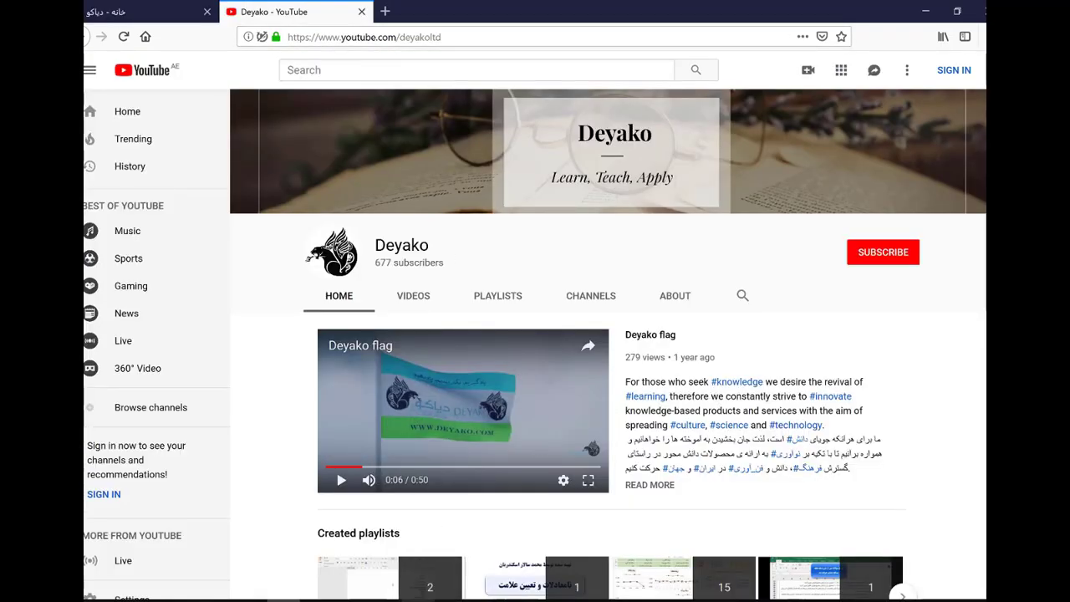
key("alt+Tab")
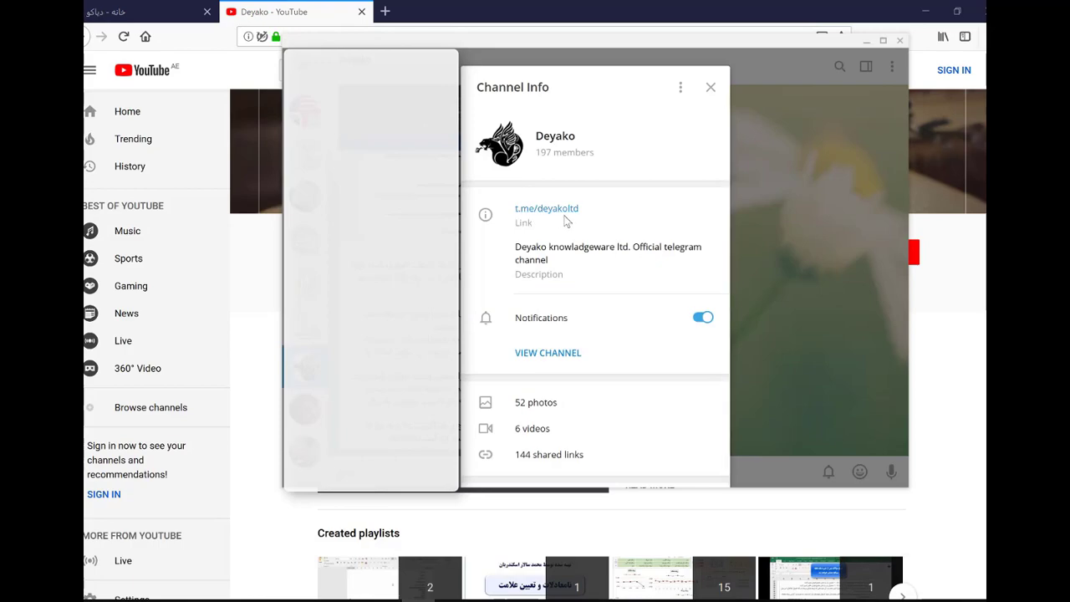